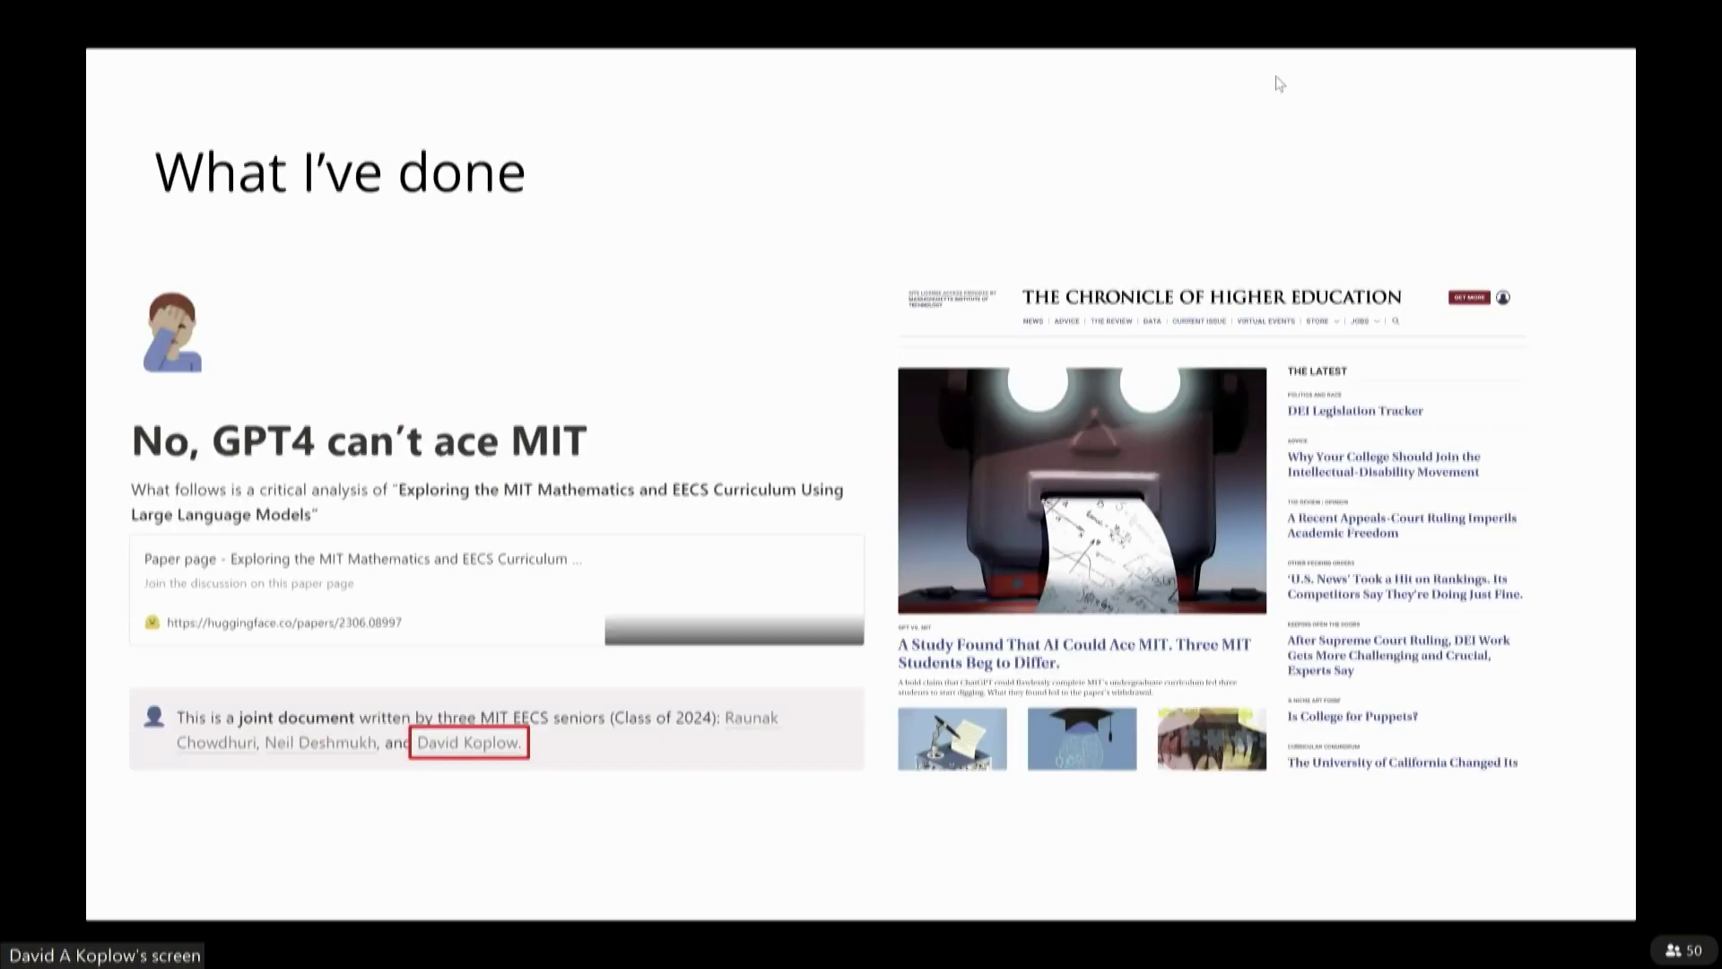
# - Advance from the 'What I've done' simulations slide to 'Accessing: Text-to-speech' (My Dad)
pyautogui.press('Right')
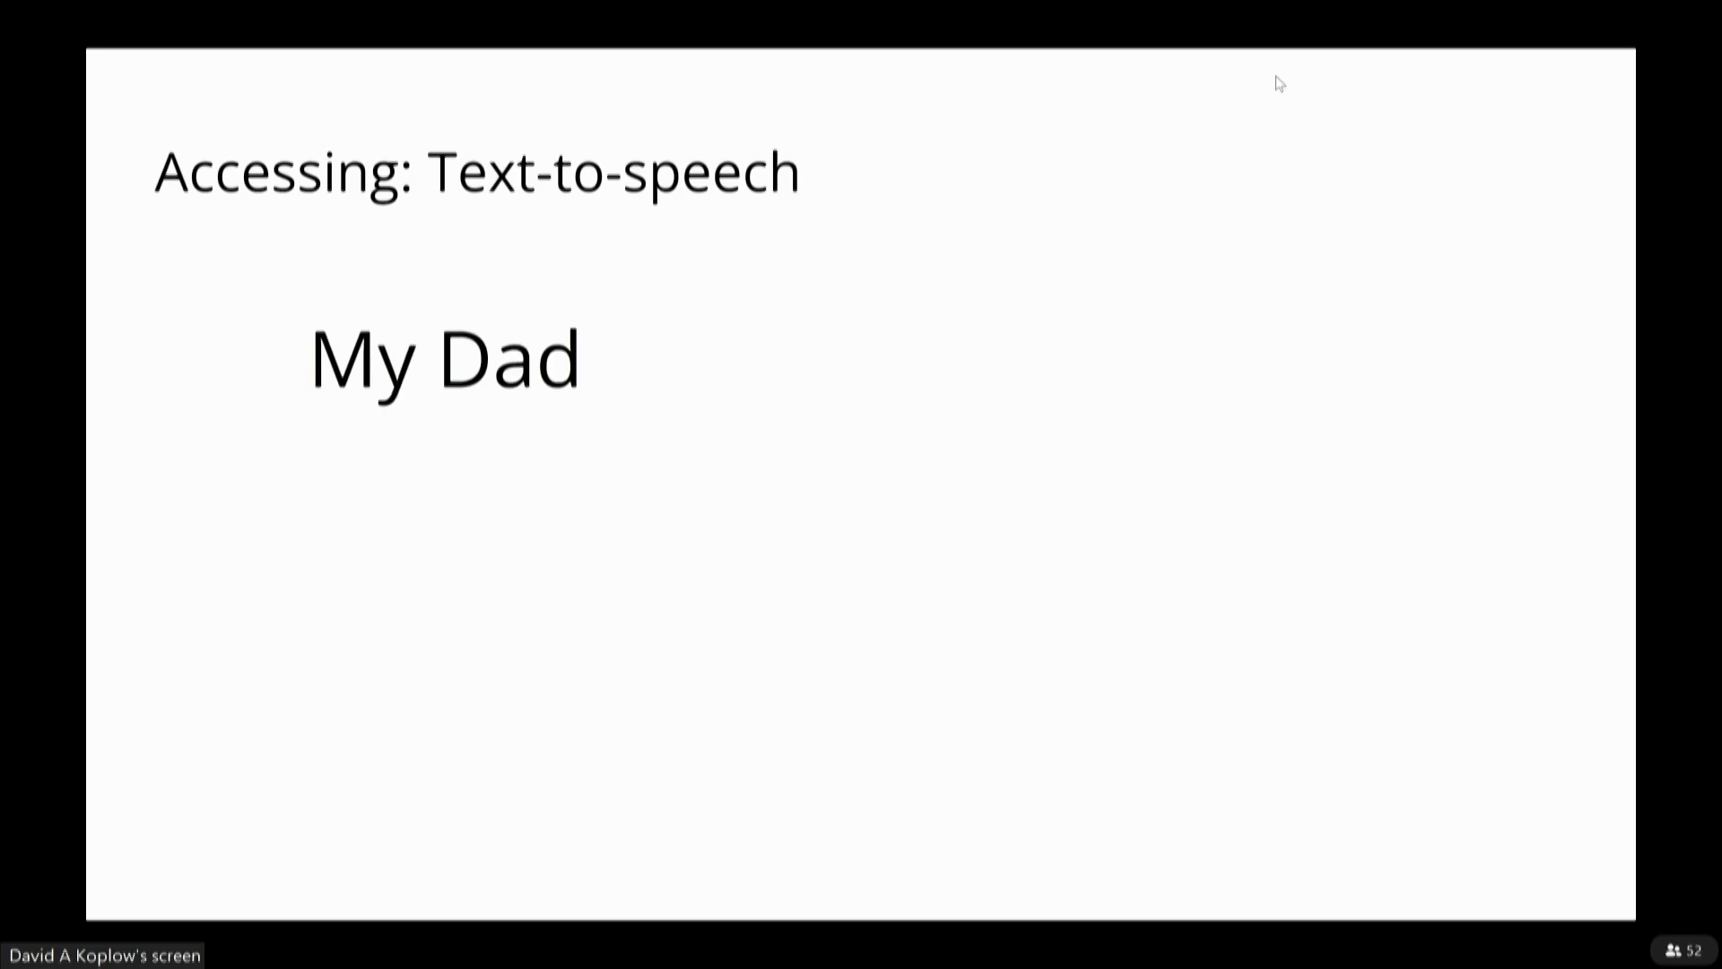
# - Reveal the Audible logo, then the paper slide's co-author and professor count annotation
pyautogui.press('Right')
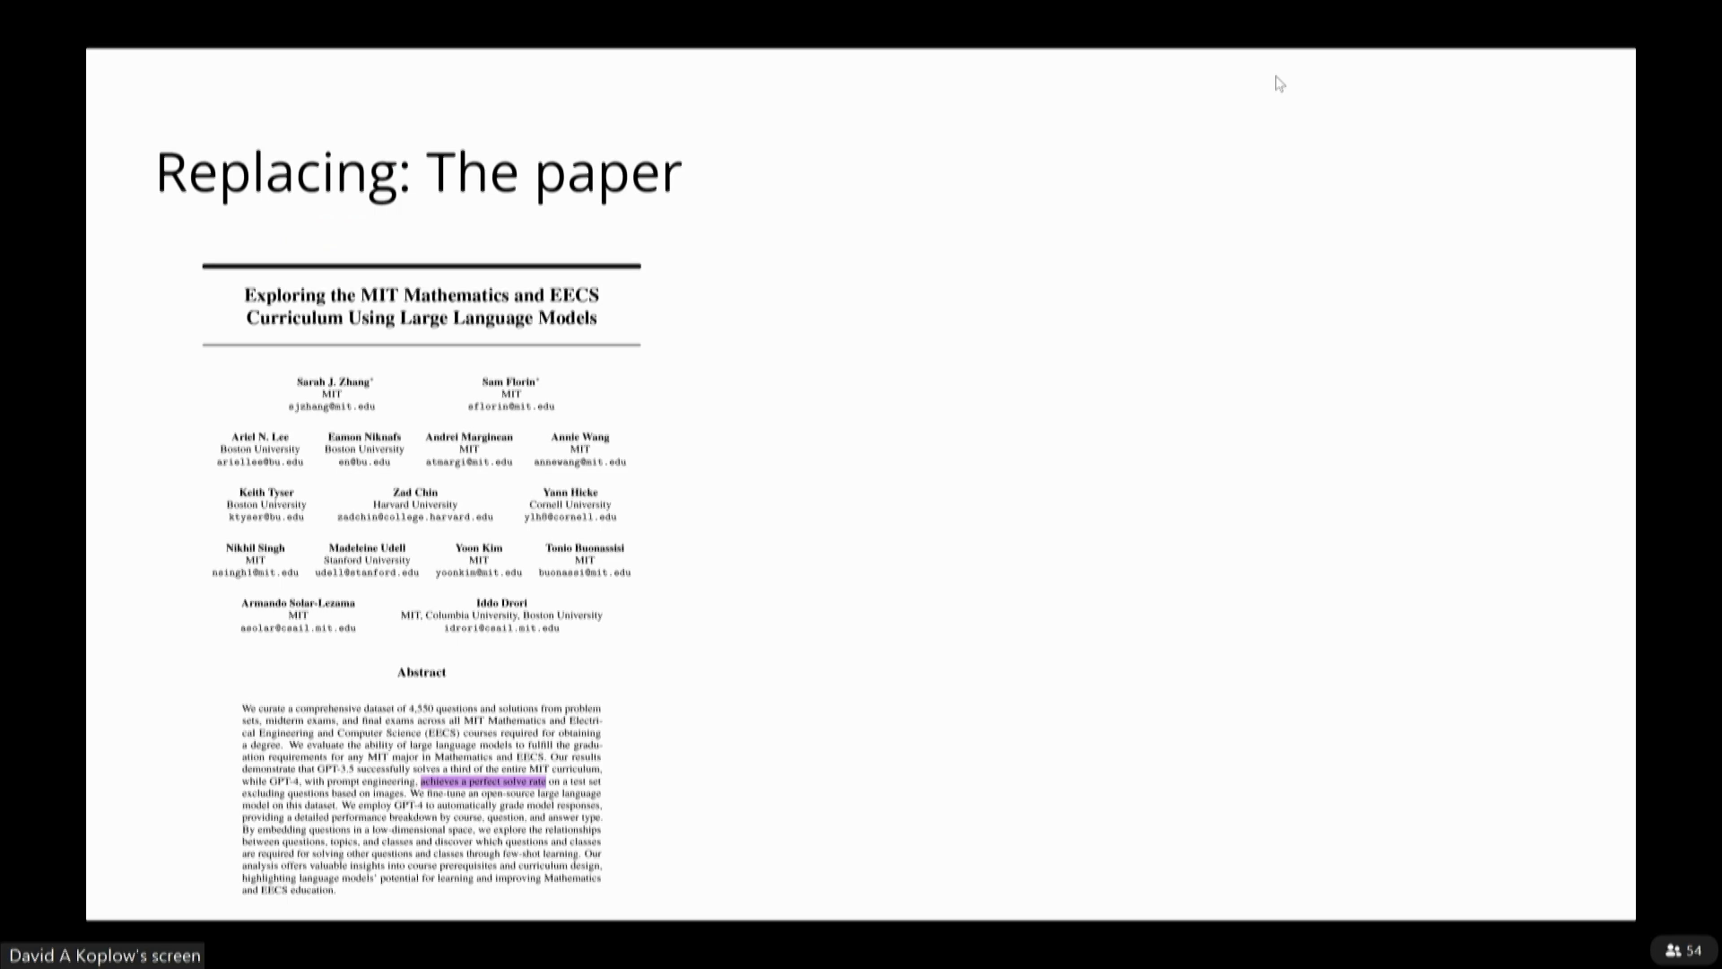
pyautogui.press('Right')
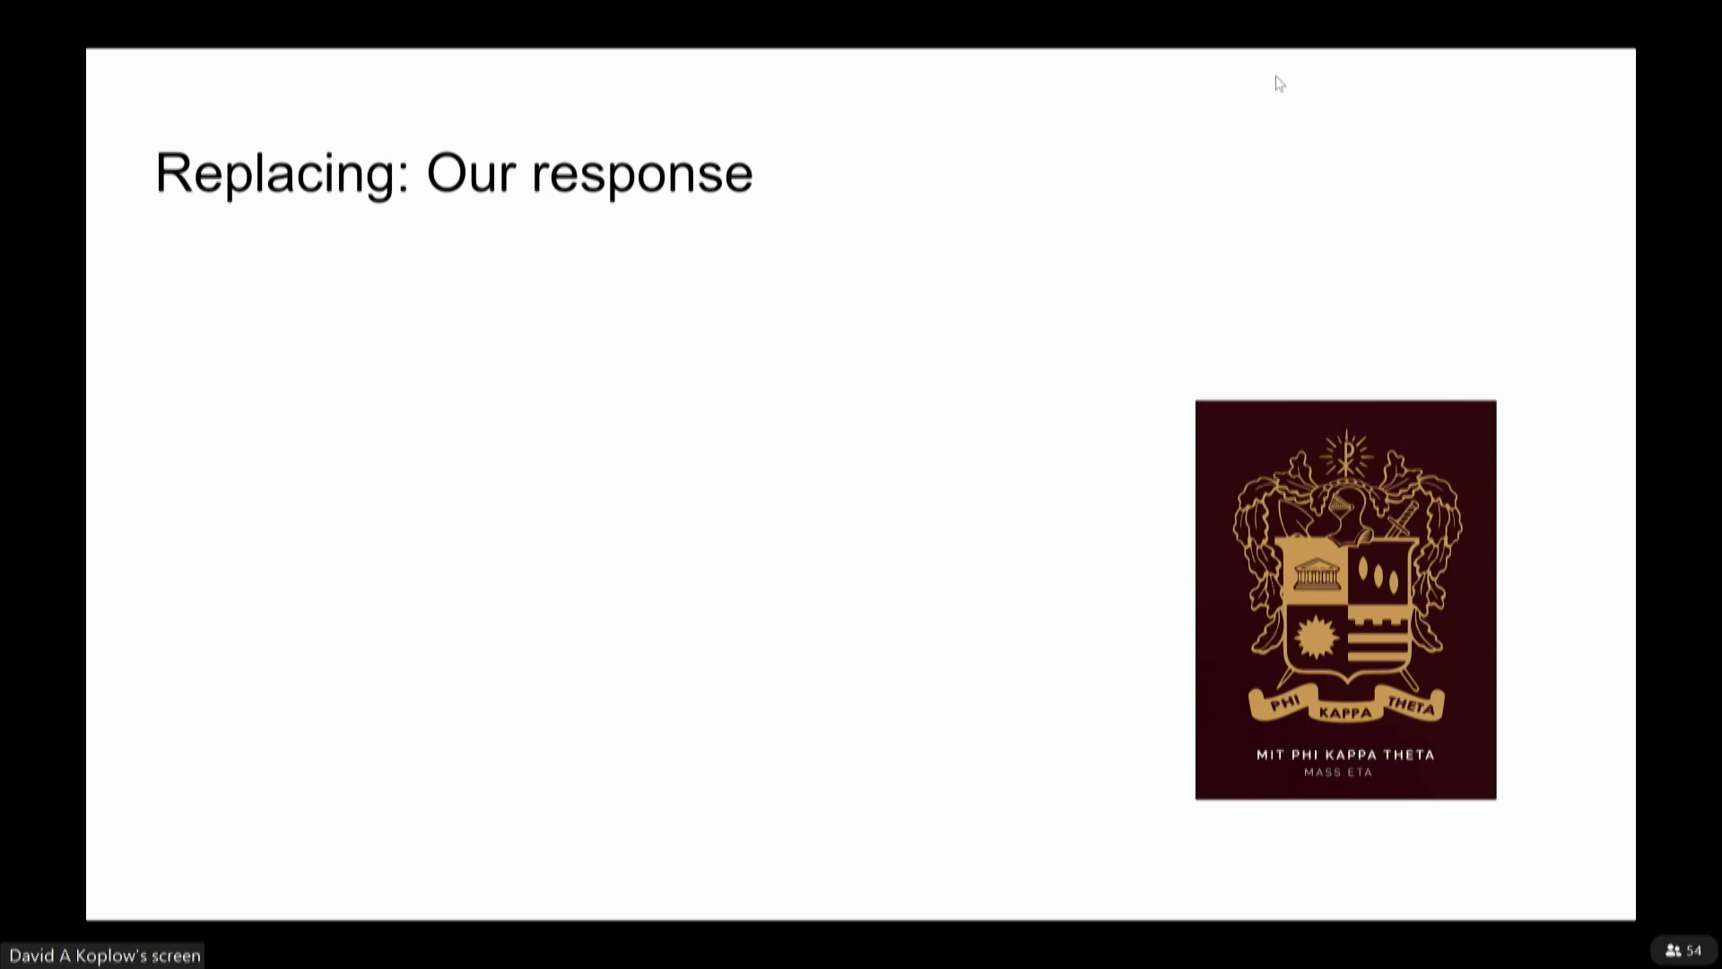
# - Reveal the response document, reaction tweets and Chronicle article, then reach 'Problems in their data'
pyautogui.press('Right')
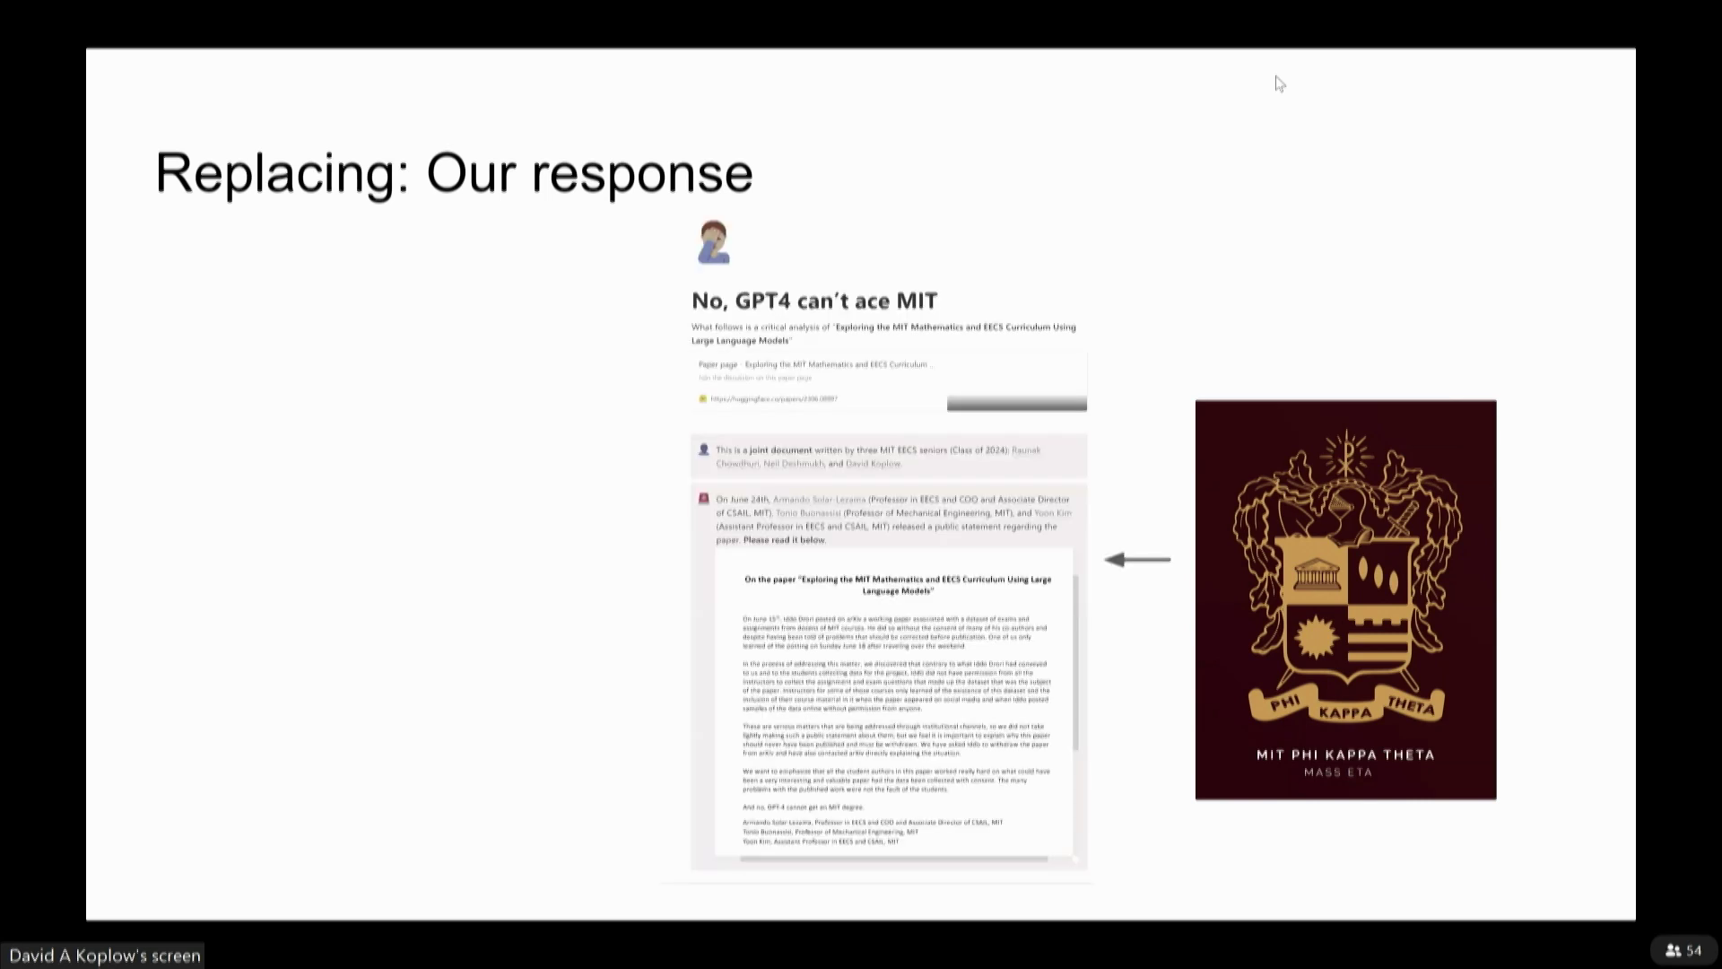
pyautogui.press('Right')
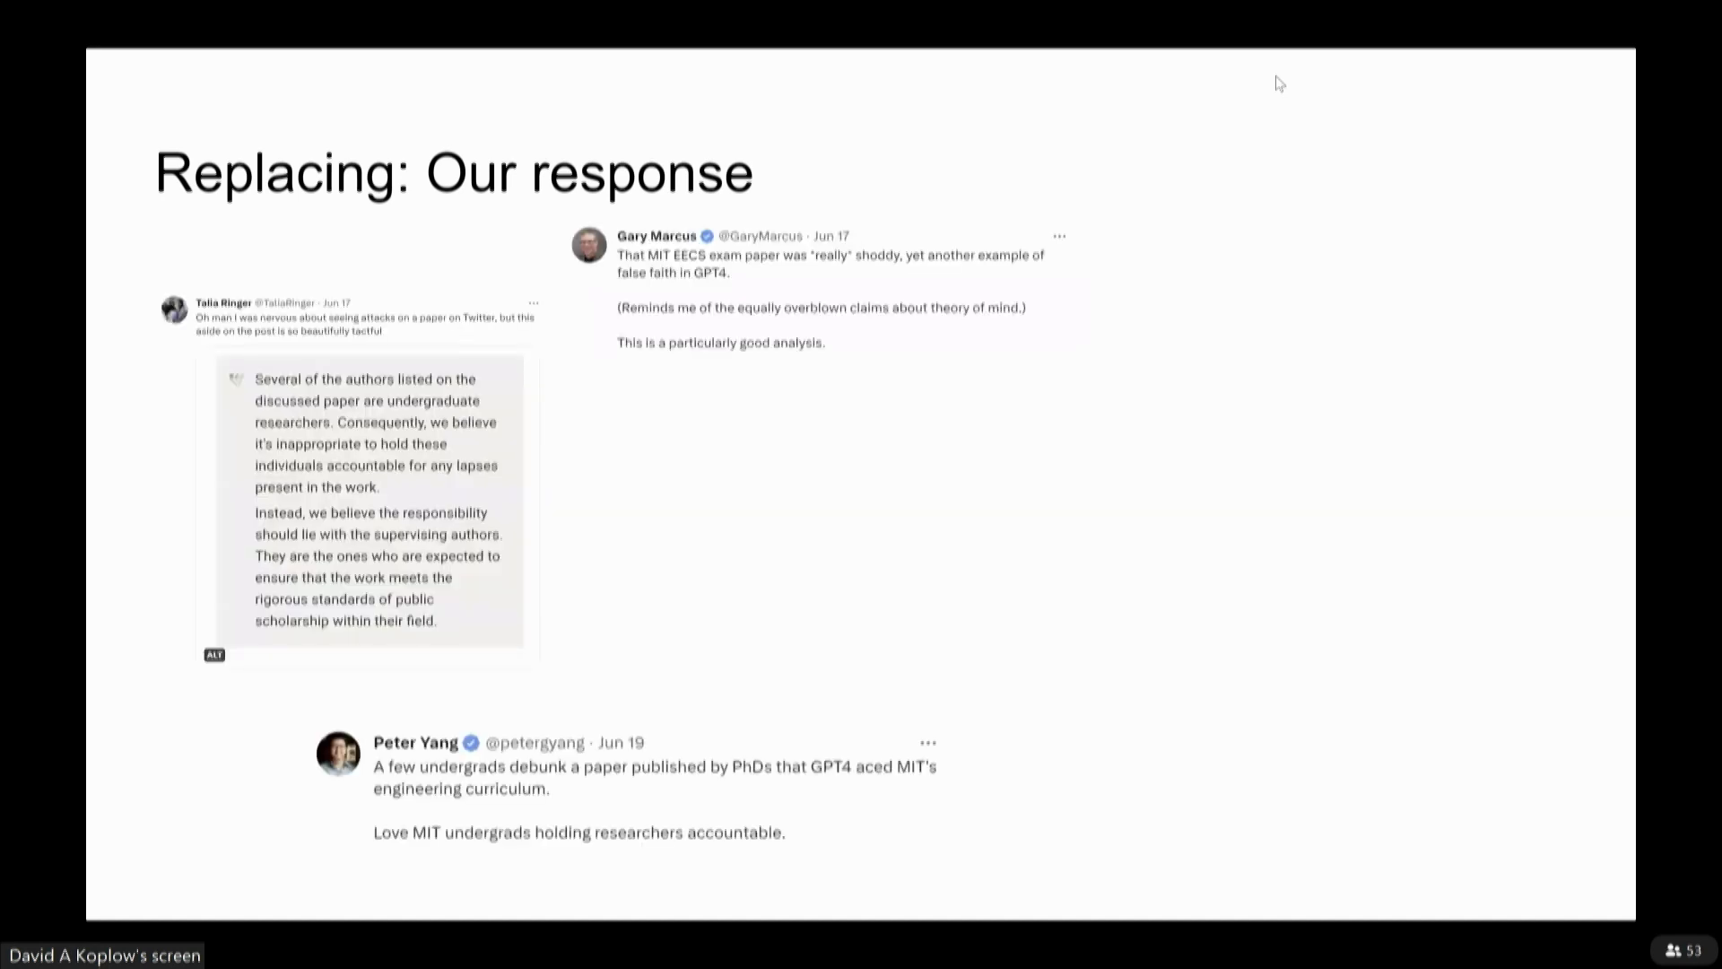
pyautogui.press('Right')
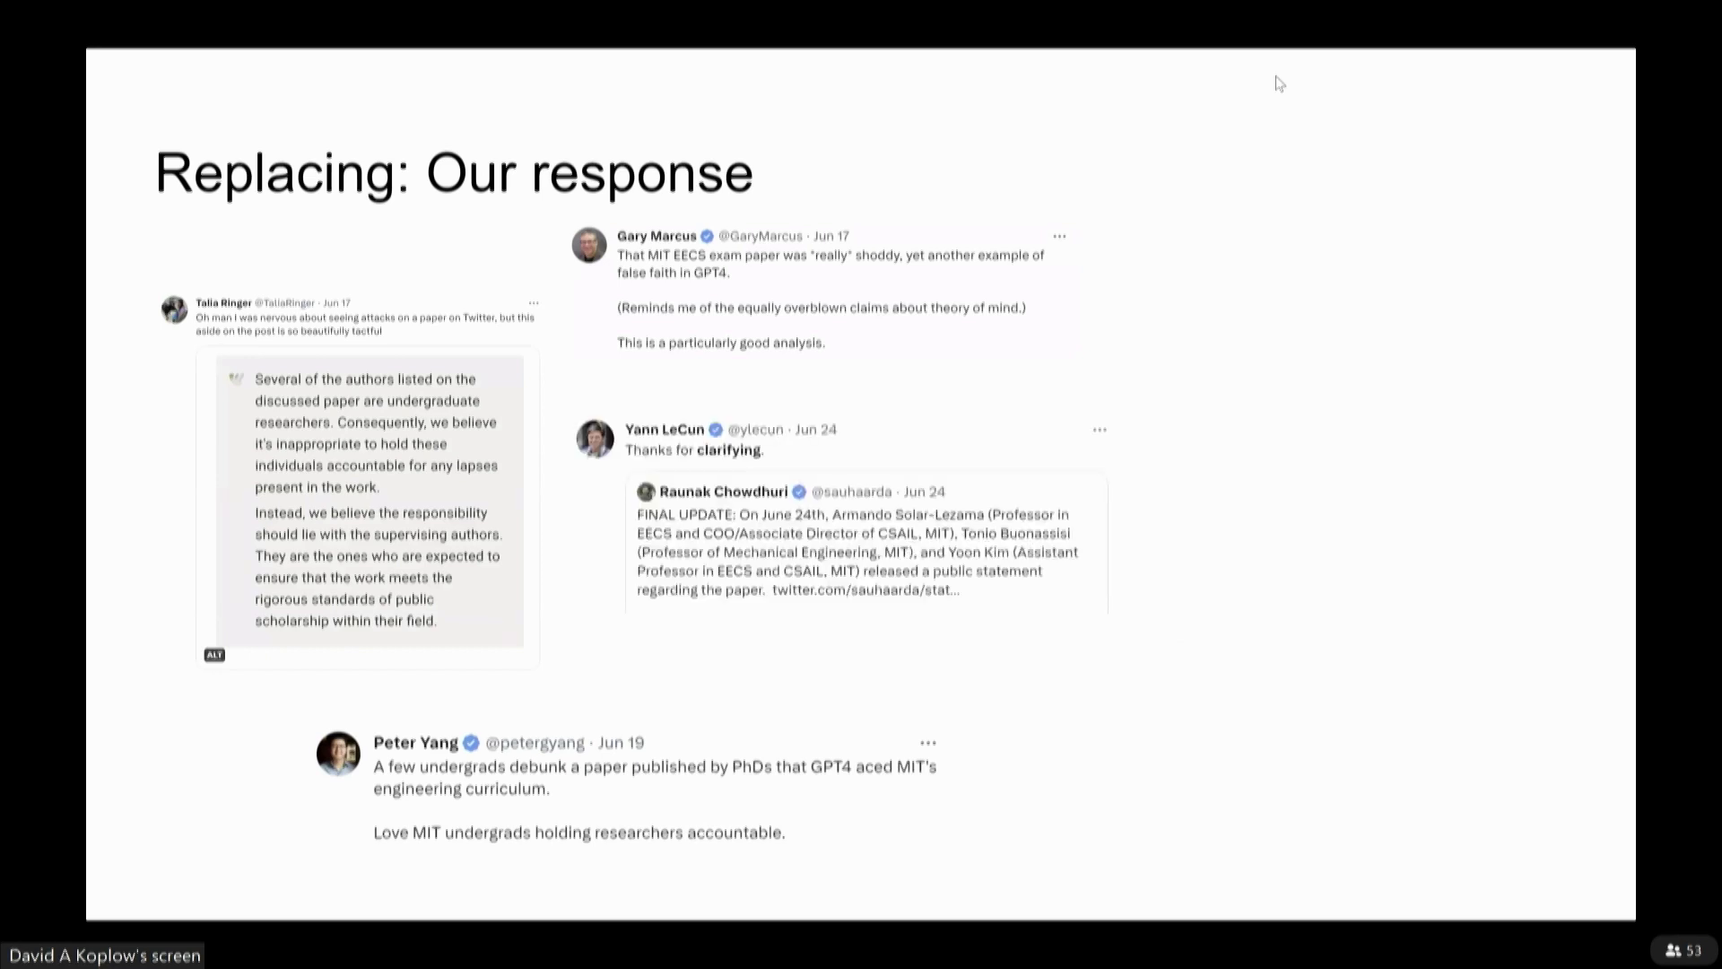
pyautogui.press('Right')
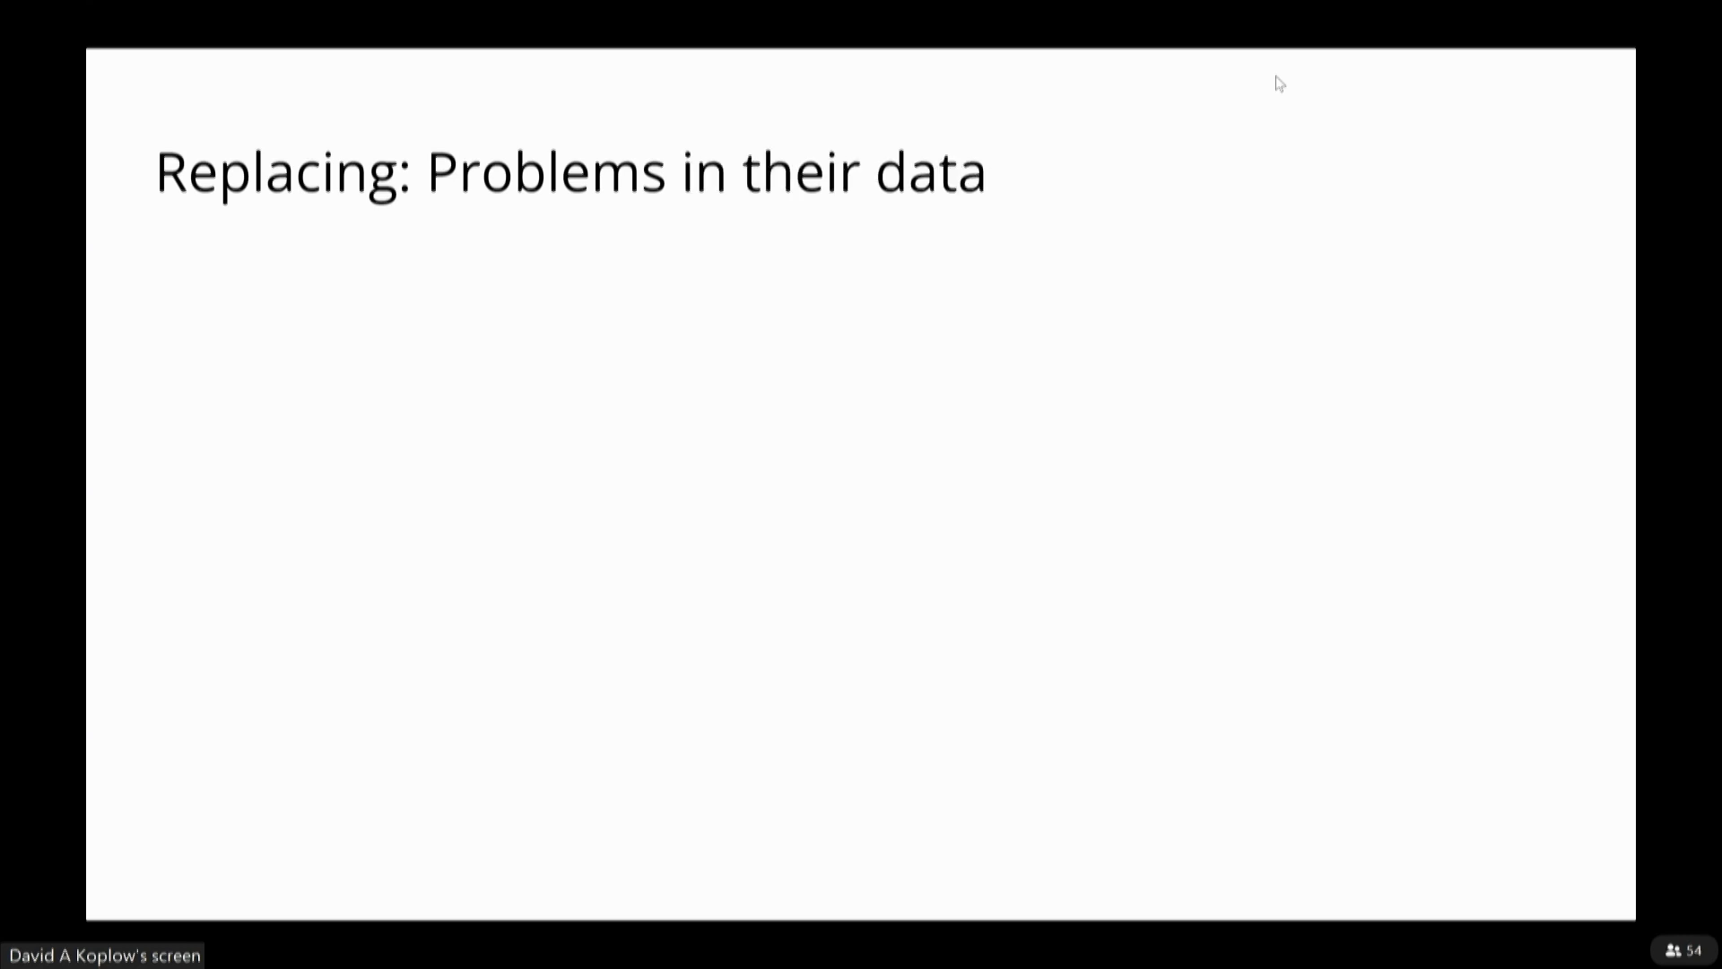
pyautogui.press('Right')
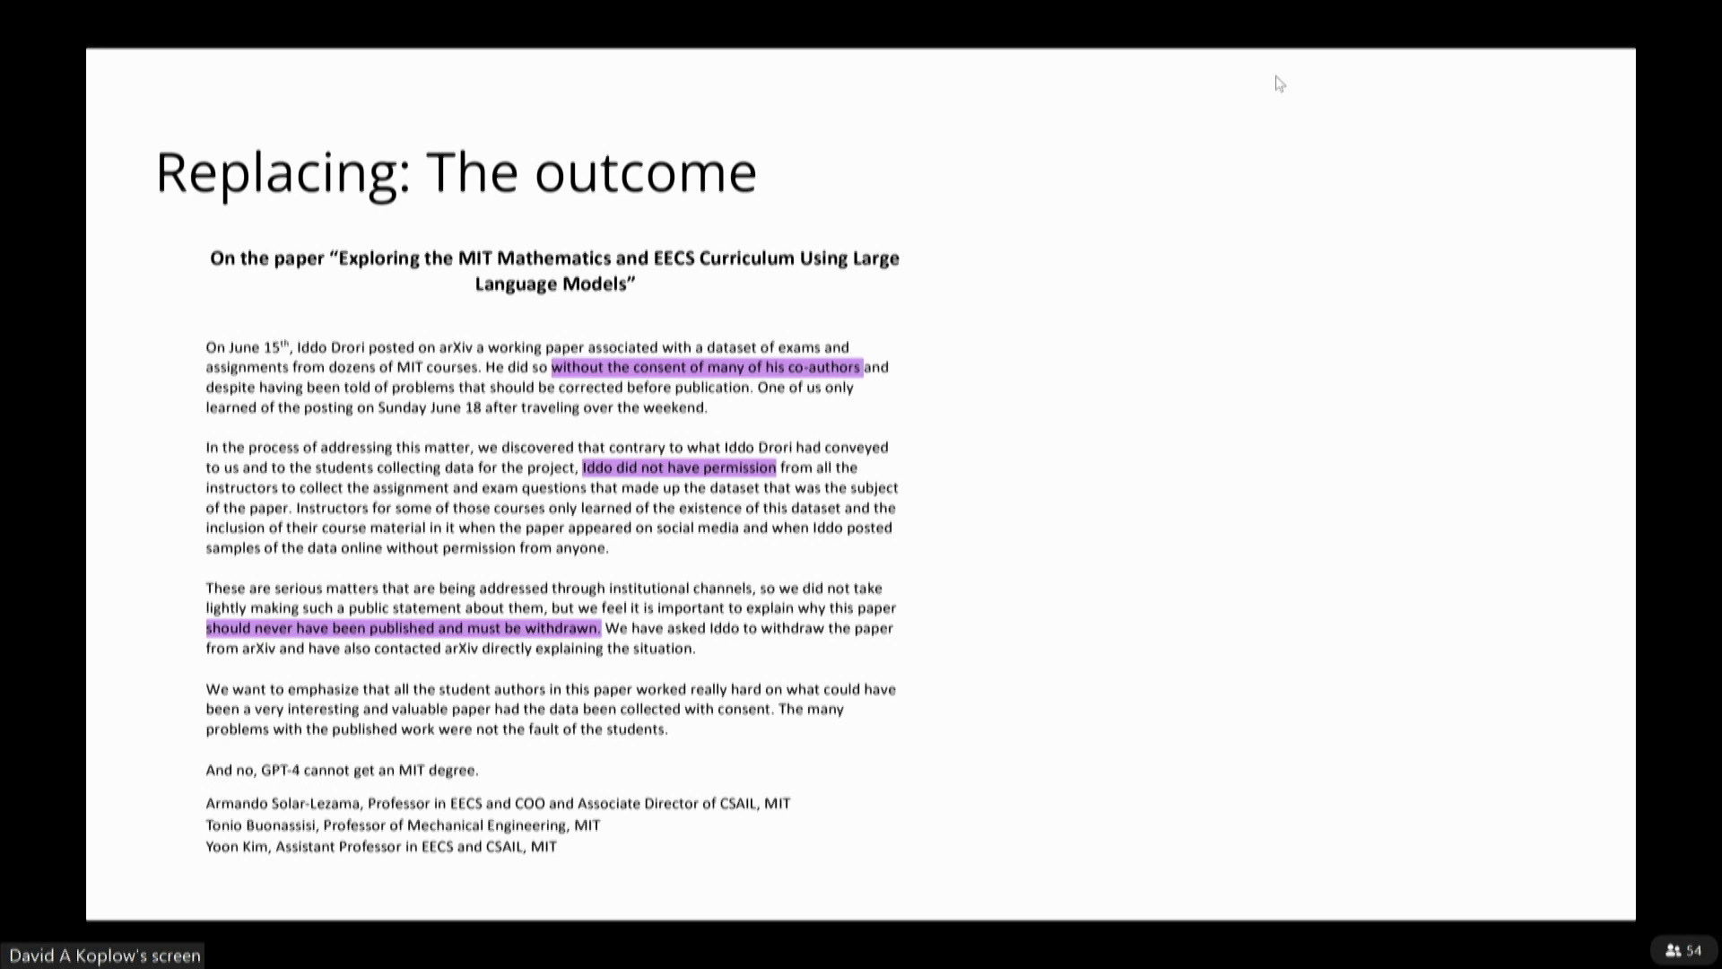
# - Reveal the first outcome point, 'Published without consent', on the highlighted statement slide
pyautogui.press('Right')
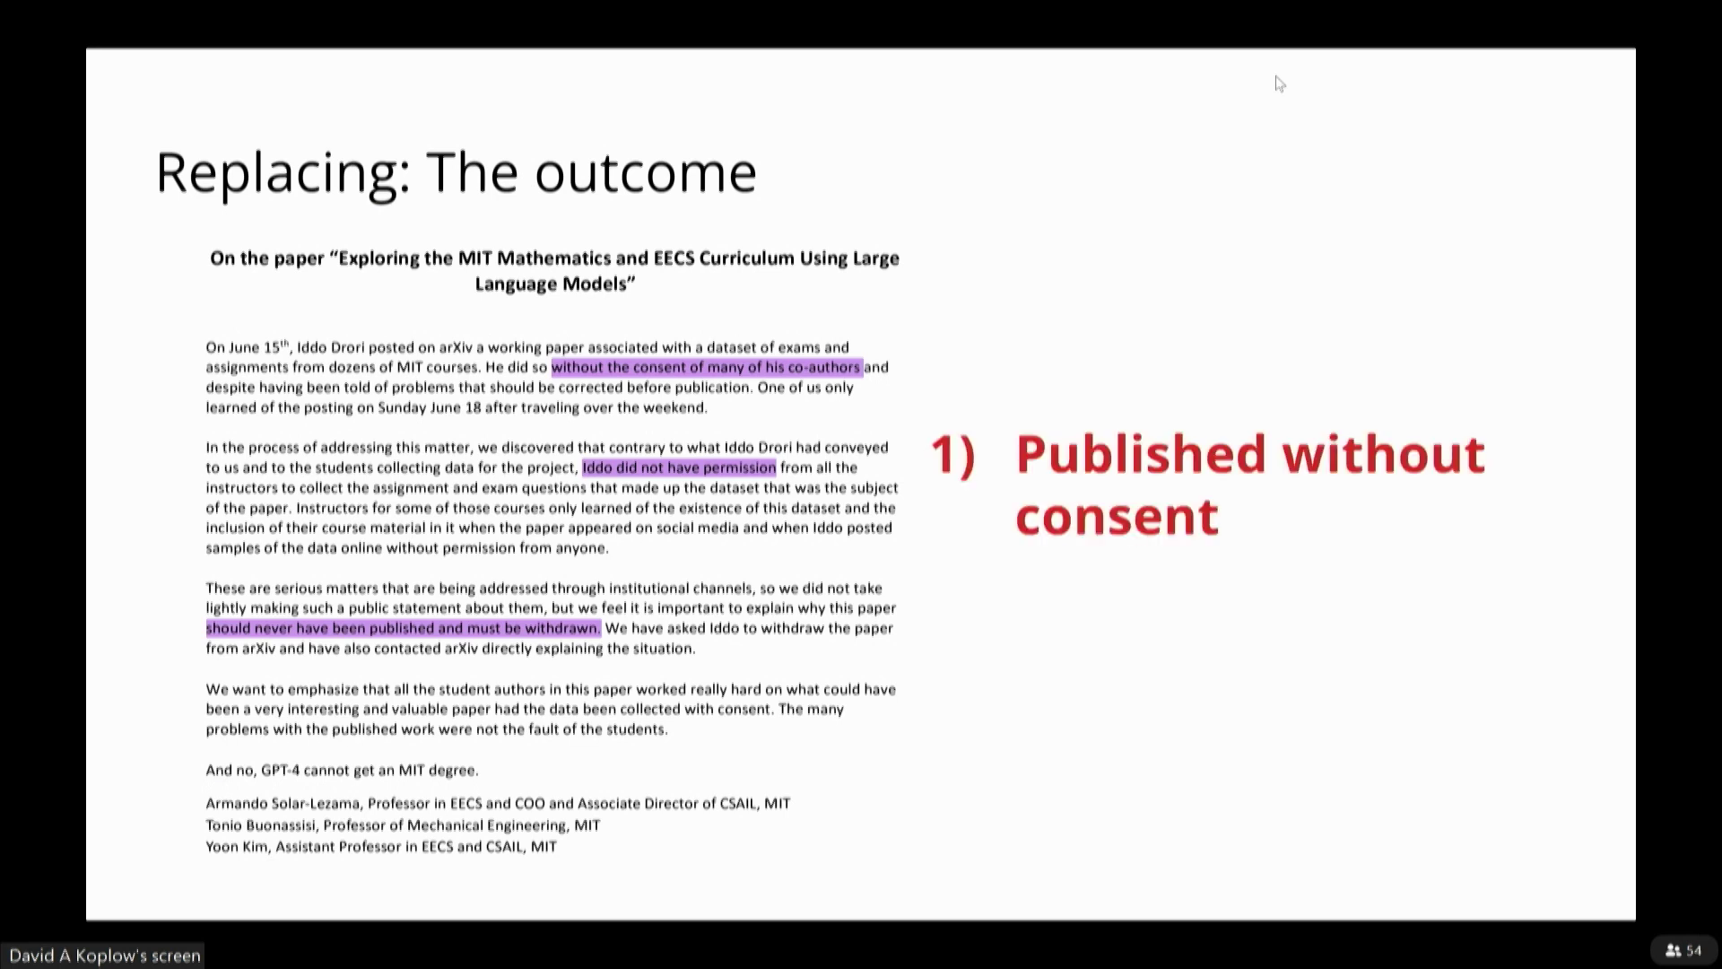
# - Add the second consent point, 'Data used without consent', to the outcome slide
pyautogui.press('Right')
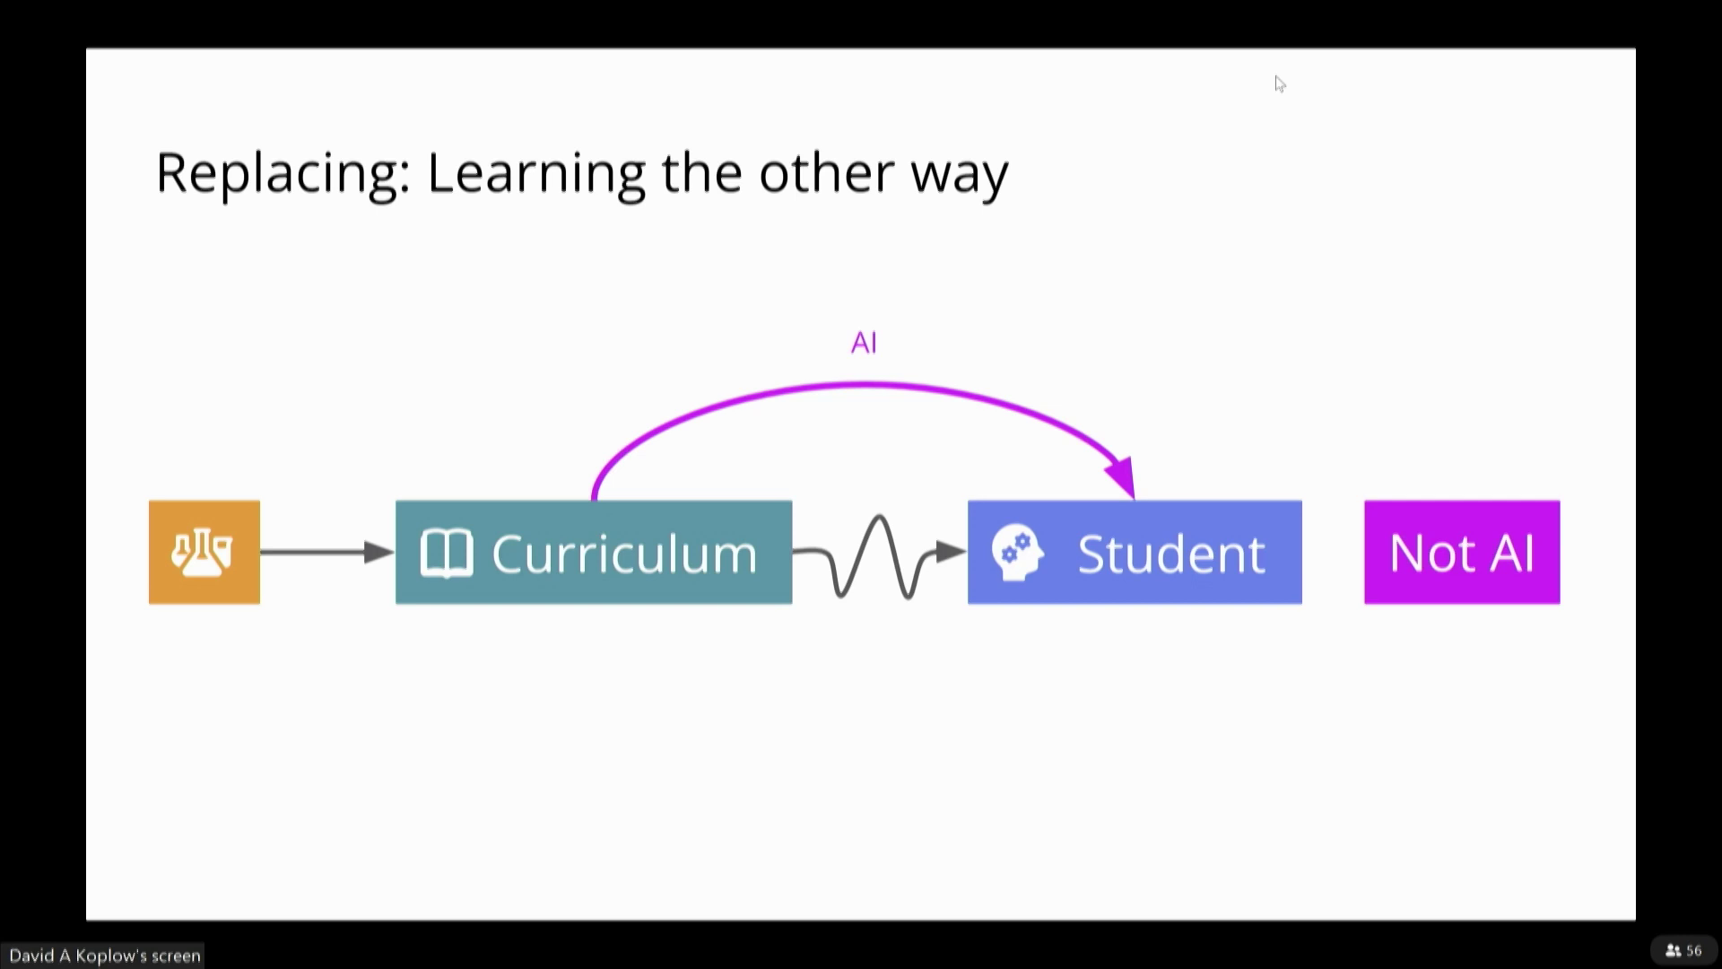
# - Show the Redesigning diagram with its return AI arc, then the apology and 'Better course work' slides
pyautogui.press('Right')
pyautogui.press('Right')
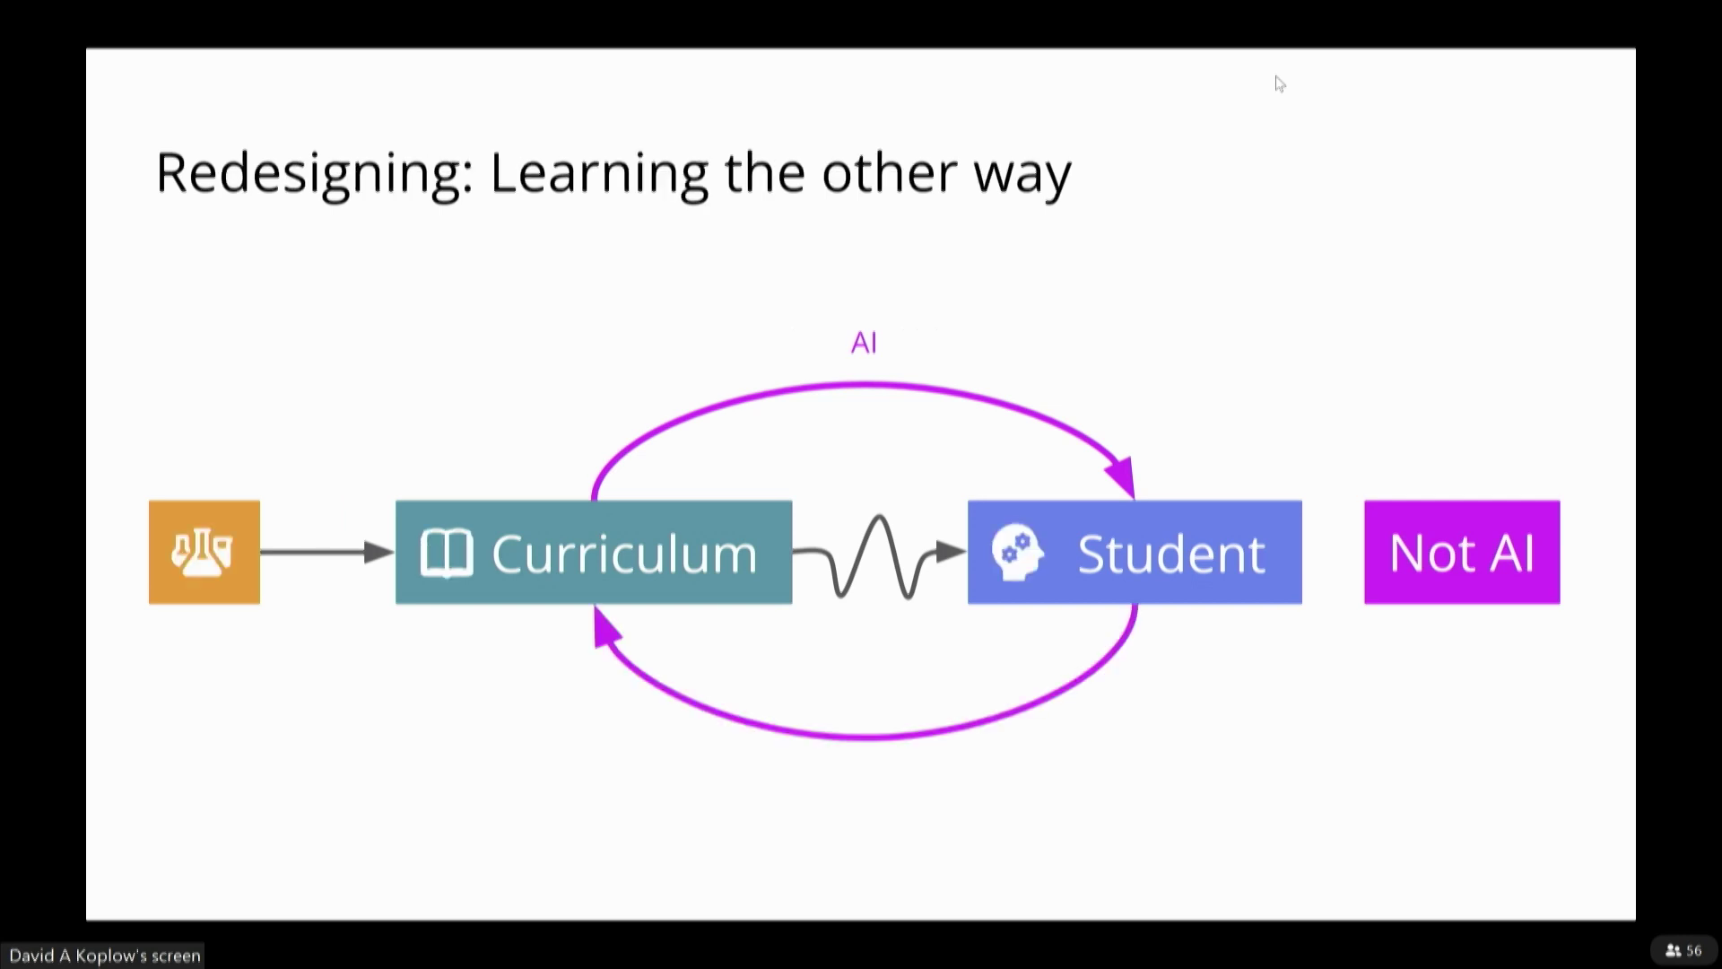
pyautogui.press('Right')
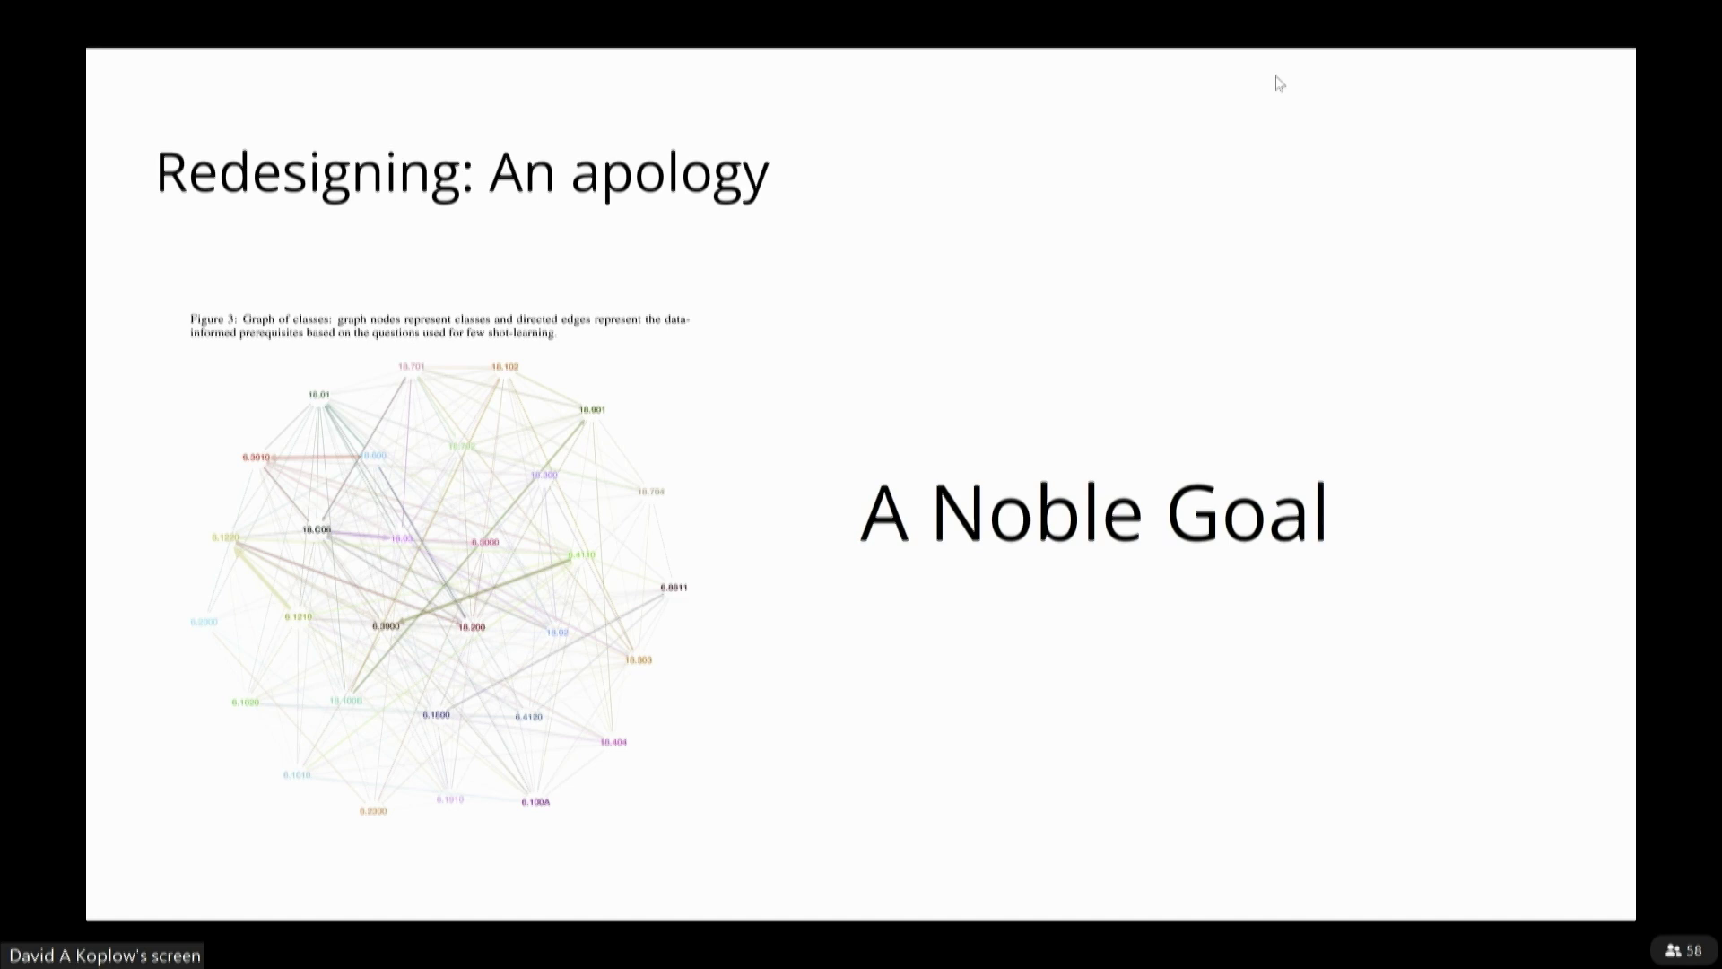
pyautogui.press('Right')
pyautogui.press('Right')
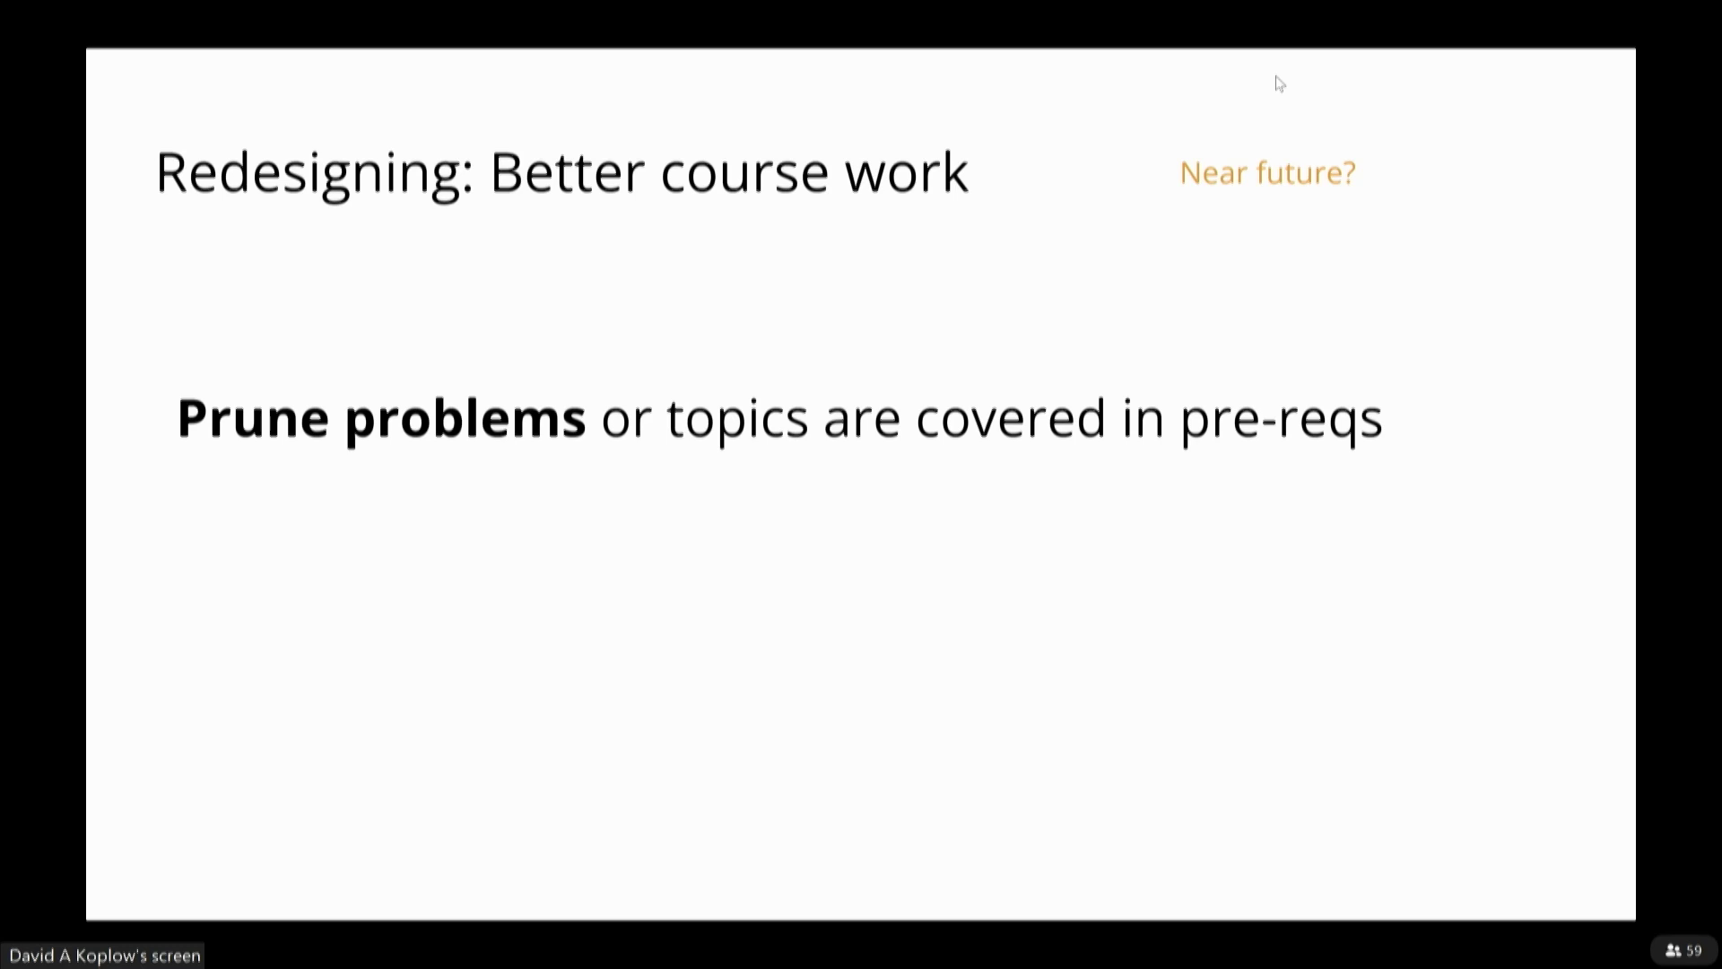
# - Reveal the next course work suggestion and the first purpose answer, 'To satiate curiosity?'
pyautogui.press('space')
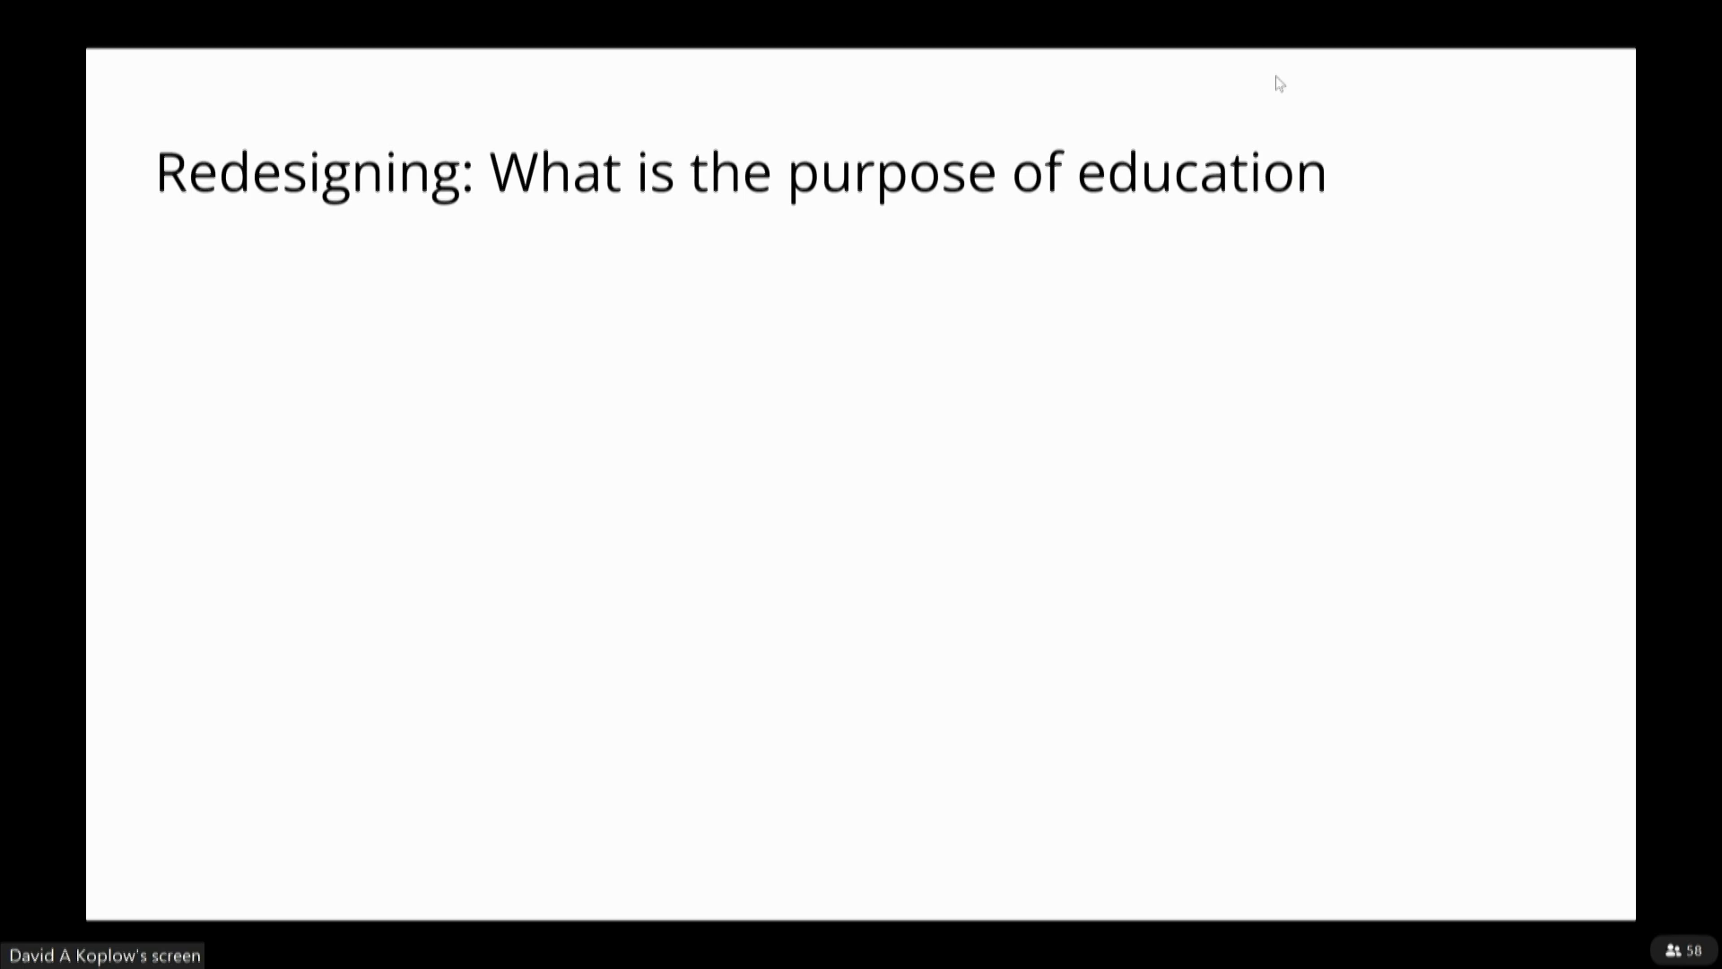
pyautogui.press('Right')
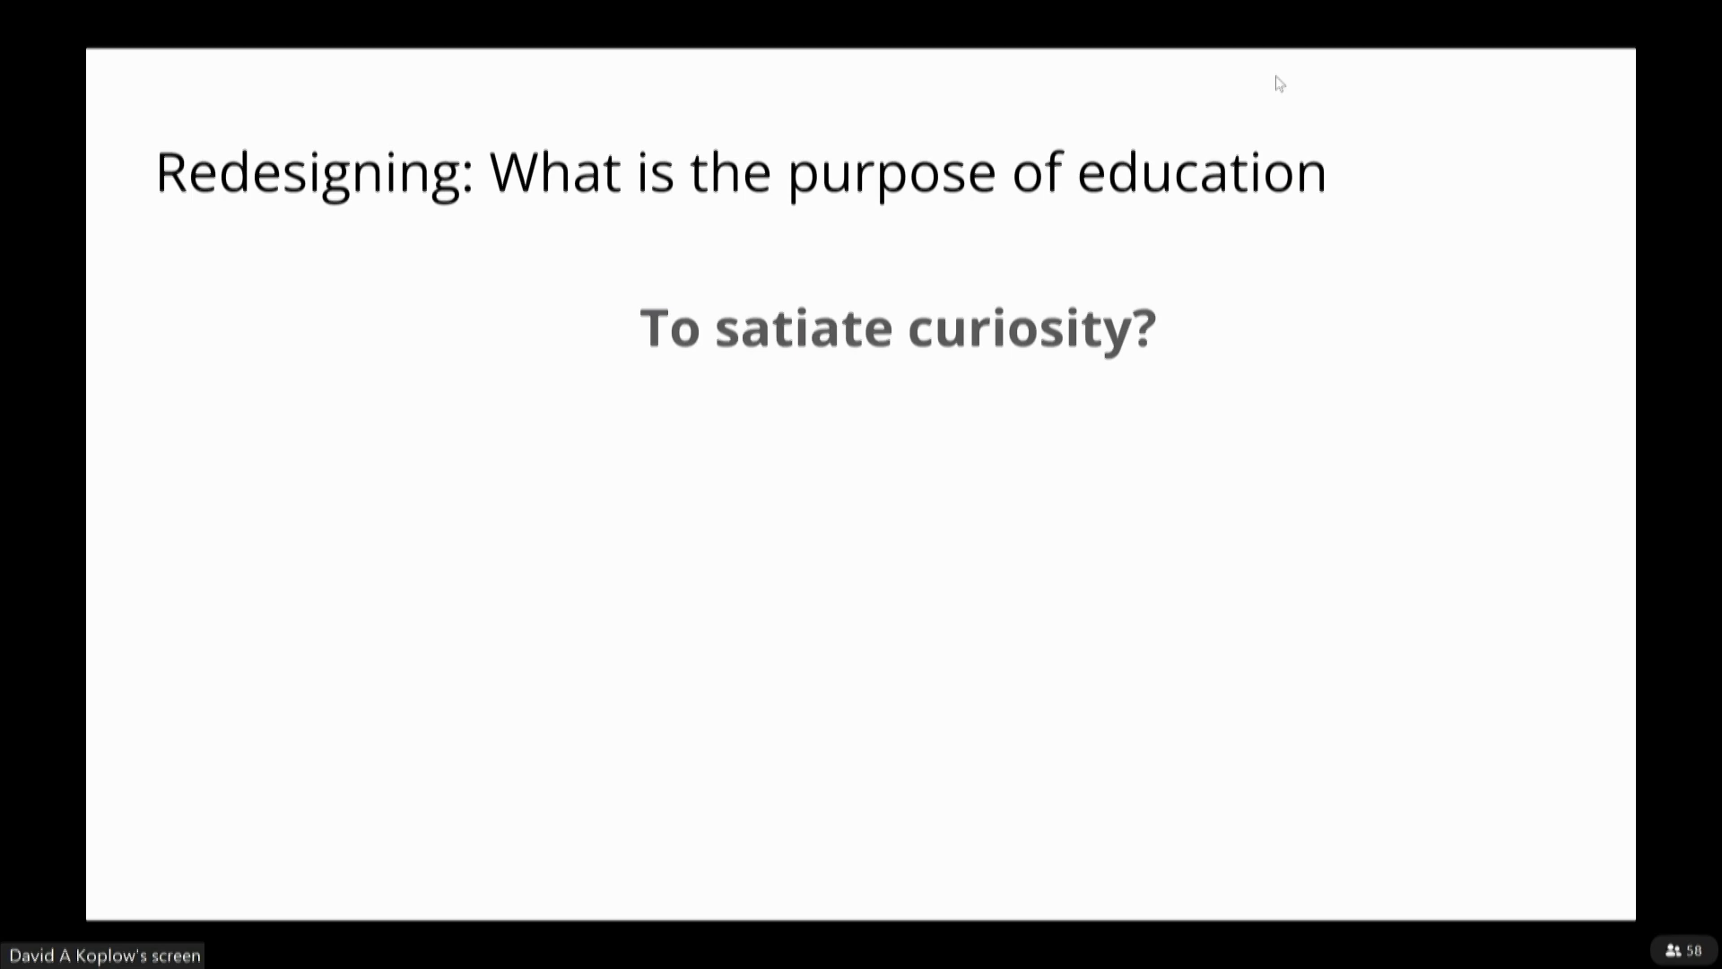